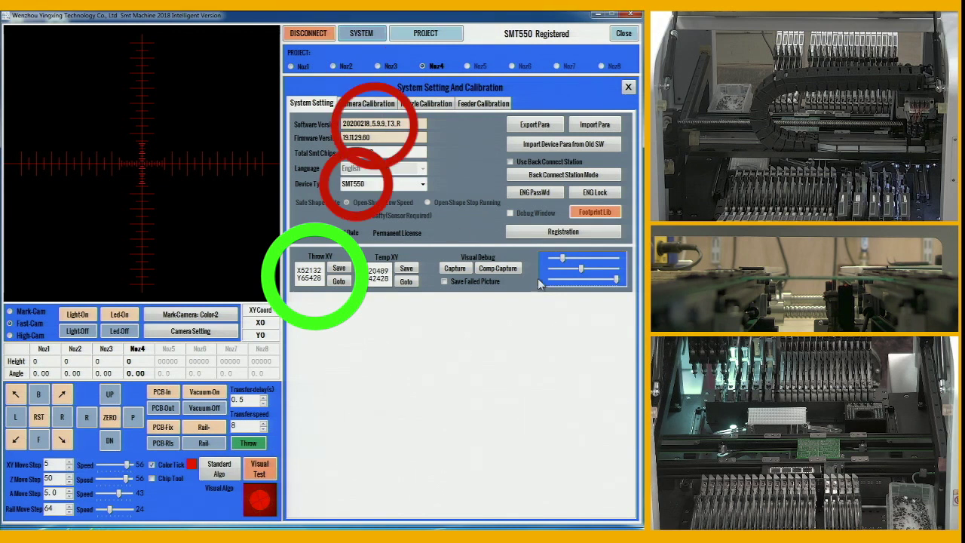
Step: Nudge the middle Visual Debug slider up, then set it slightly lower
left_click(582, 270)
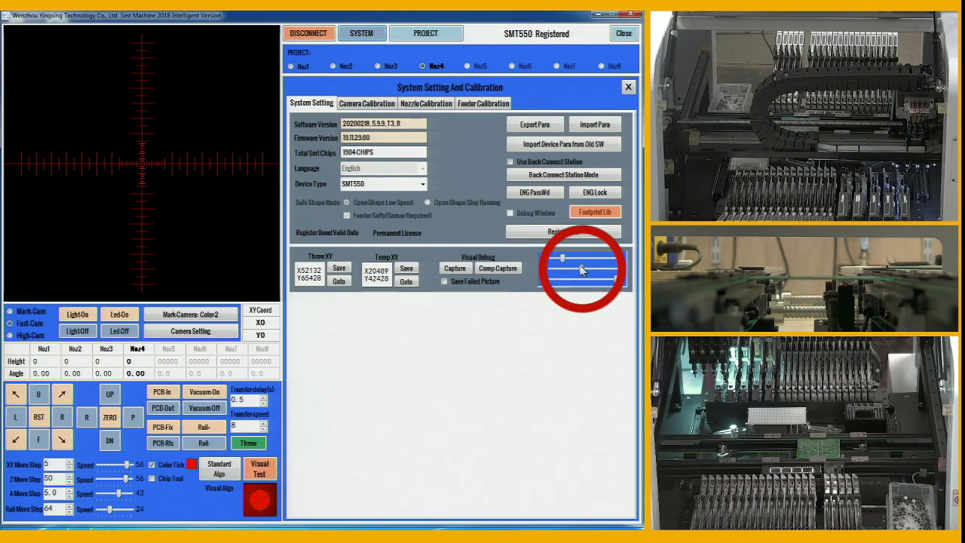
mouse_move(582, 270)
left_mouse_down()
mouse_move(594, 270)
mouse_move(573, 281)
left_mouse_up()
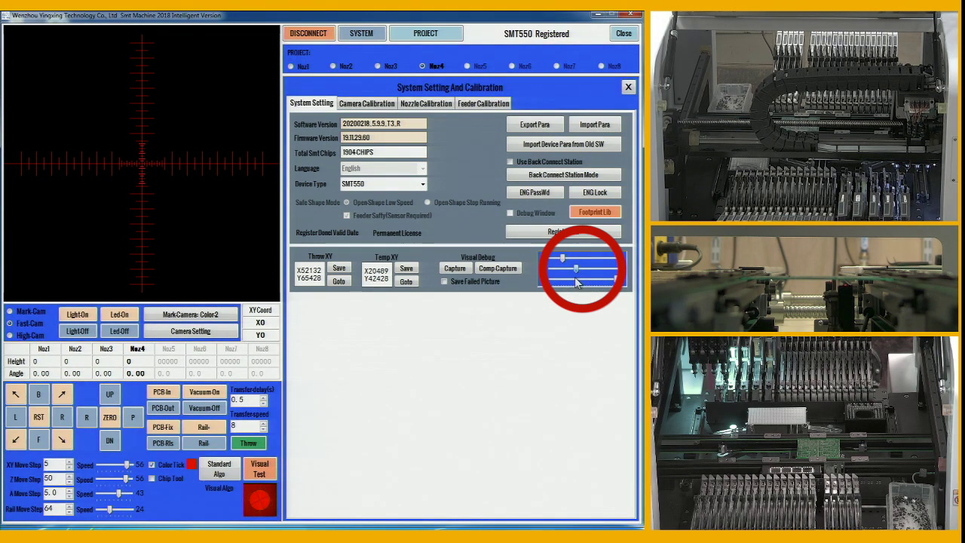
left_click_drag(577, 282, 571, 282)
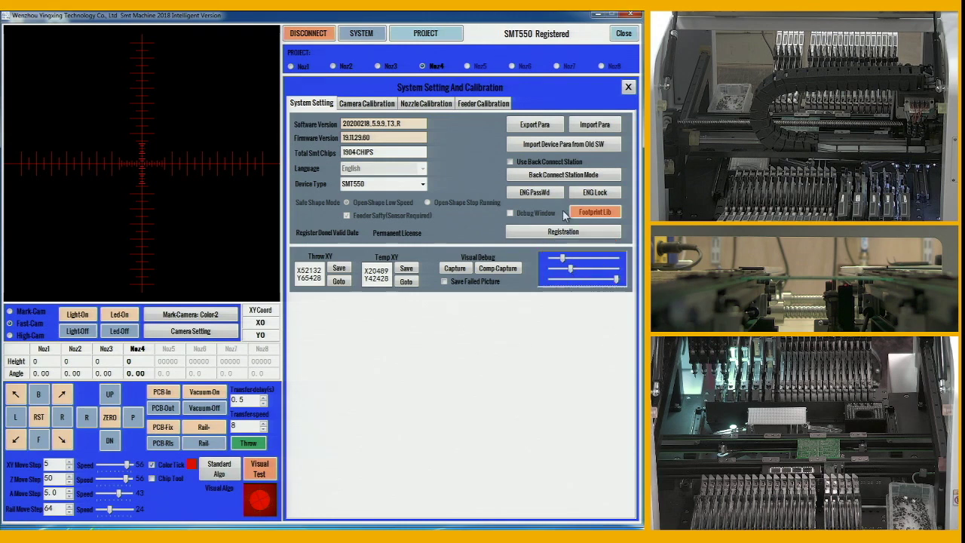
Step: Open the existing project MRCS-cpOD.qn
left_click(423, 37)
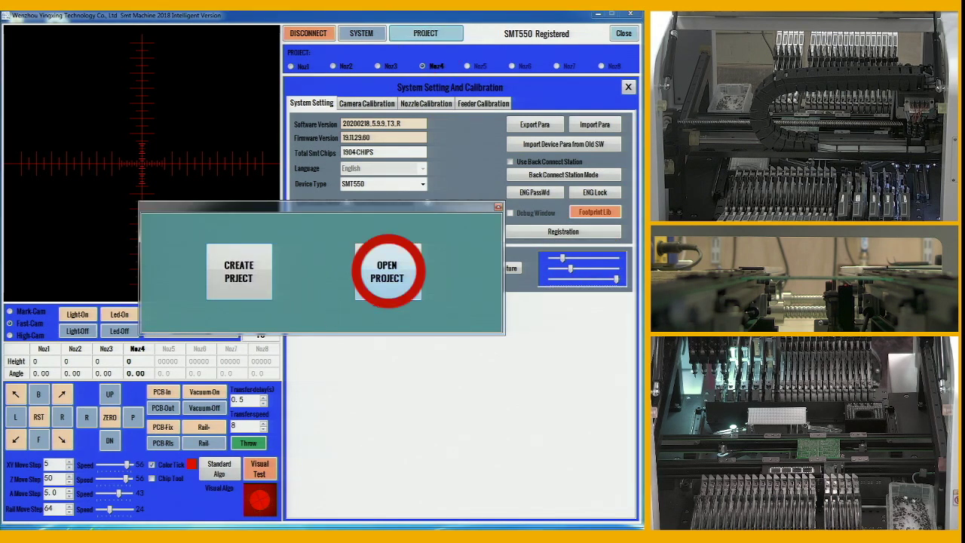
left_click(377, 278)
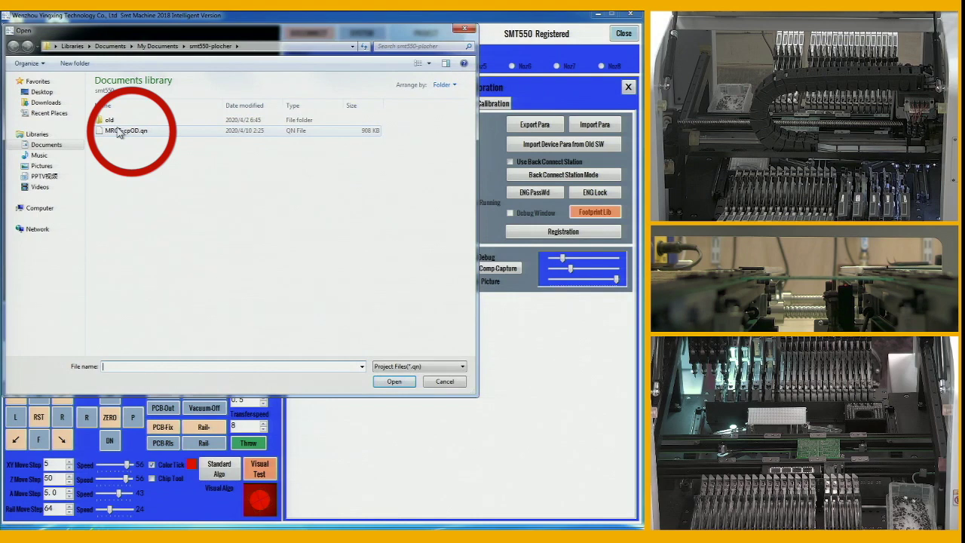
double_click(120, 129)
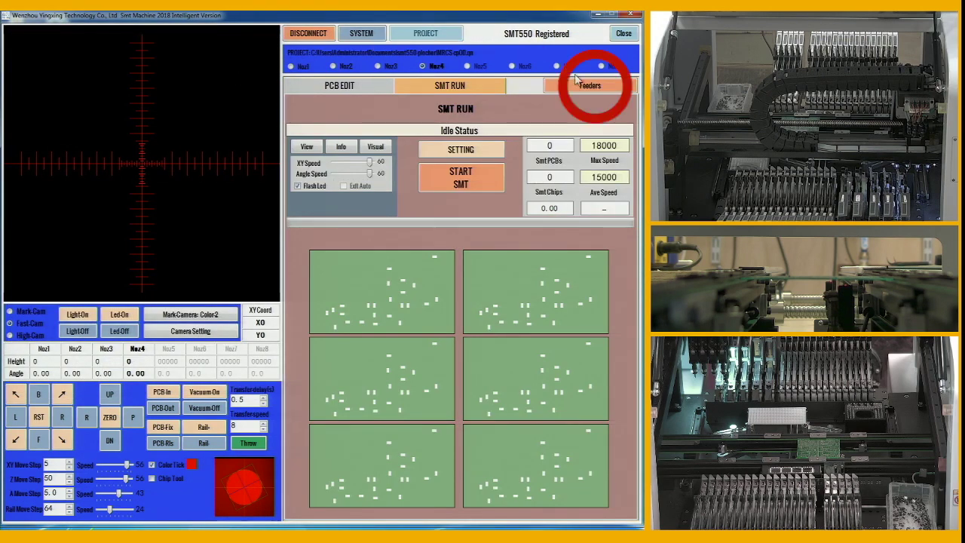
Step: Check that feeder 10 holds BAT54 SOT23 with thresholds of 127, then close the Feeders panel
left_click(584, 83)
left_click(314, 155)
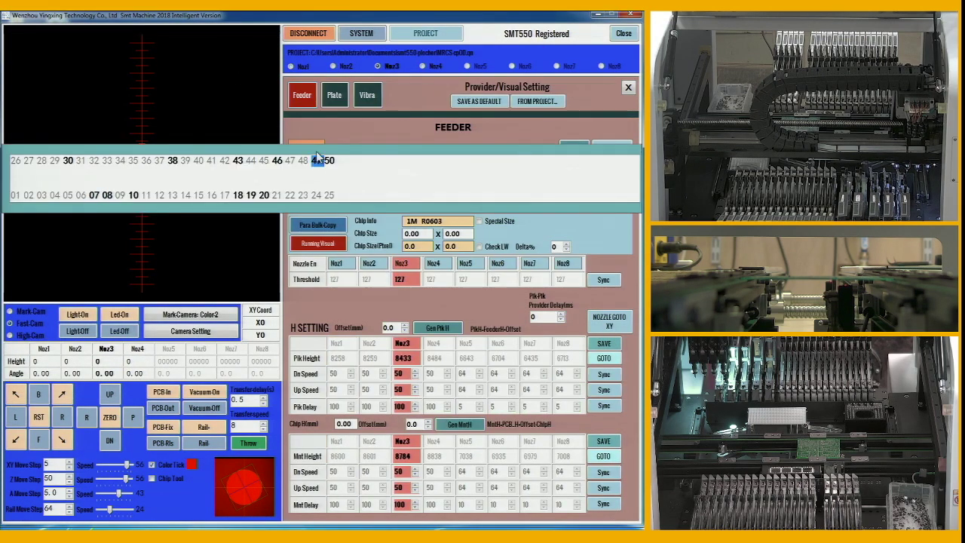
left_click(133, 195)
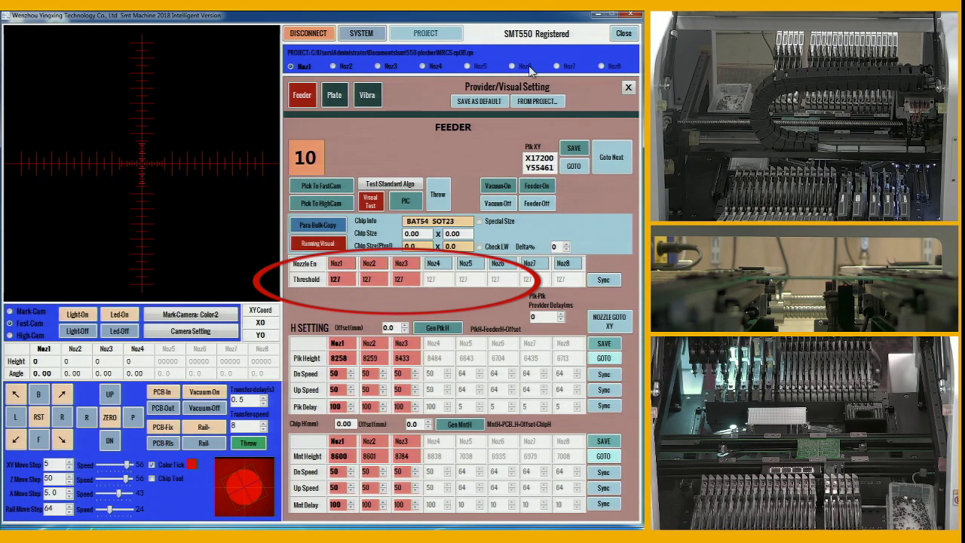
left_click(629, 88)
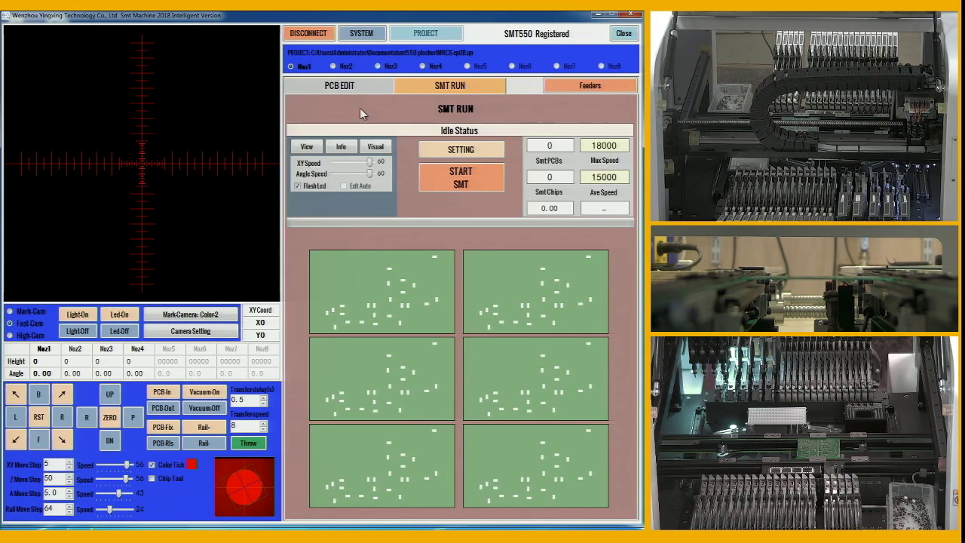
Step: In the PCB EDIT component table, review rows D1–D6, then move the camera to C1
left_click(343, 86)
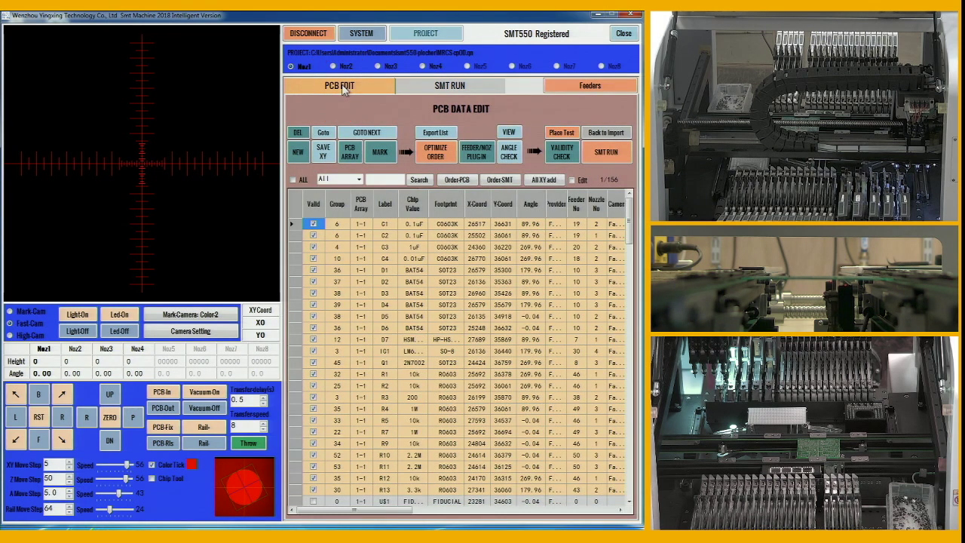
left_click(384, 272)
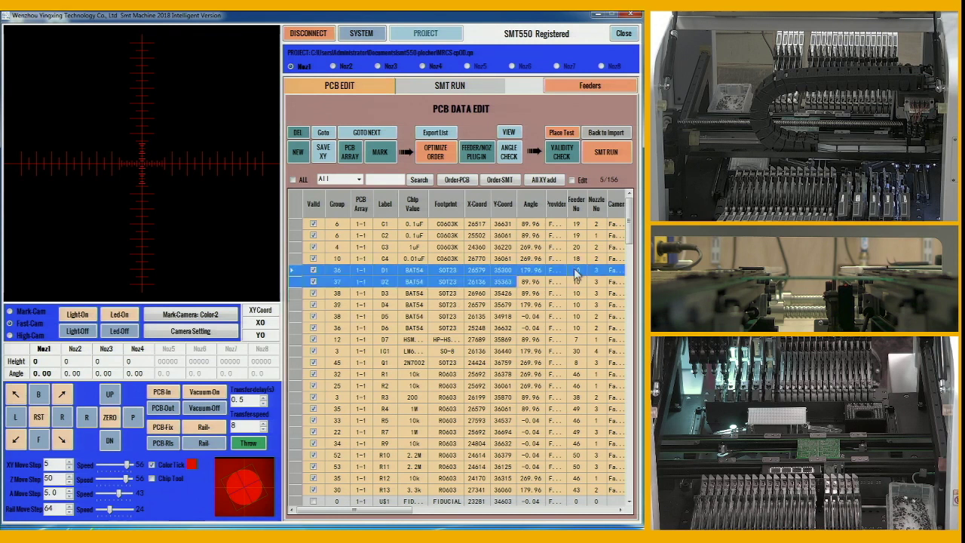
left_click_drag(385, 277, 422, 328)
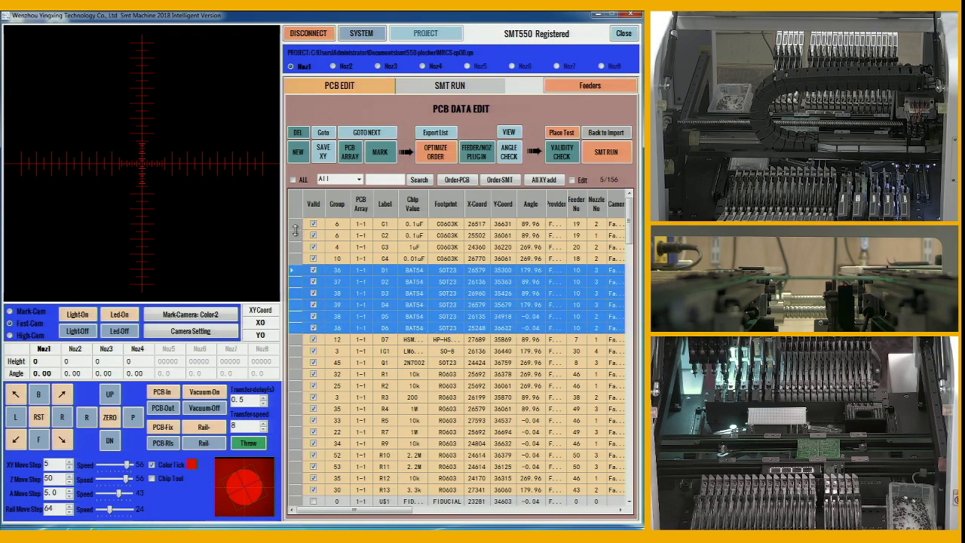
left_click(296, 225)
left_click(323, 133)
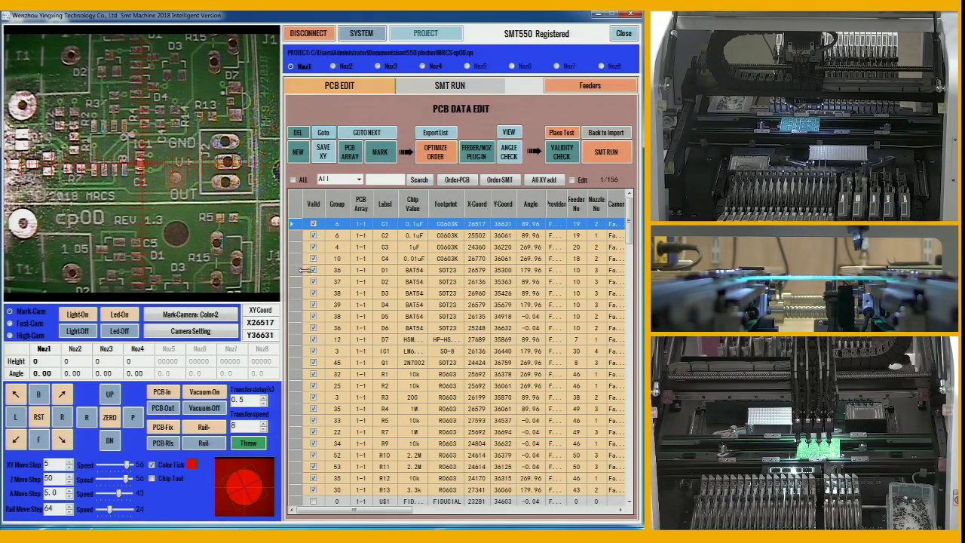
Step: Move the camera to diode D1 and run a confirmed Place Test on it
left_click(382, 271)
left_click(322, 132)
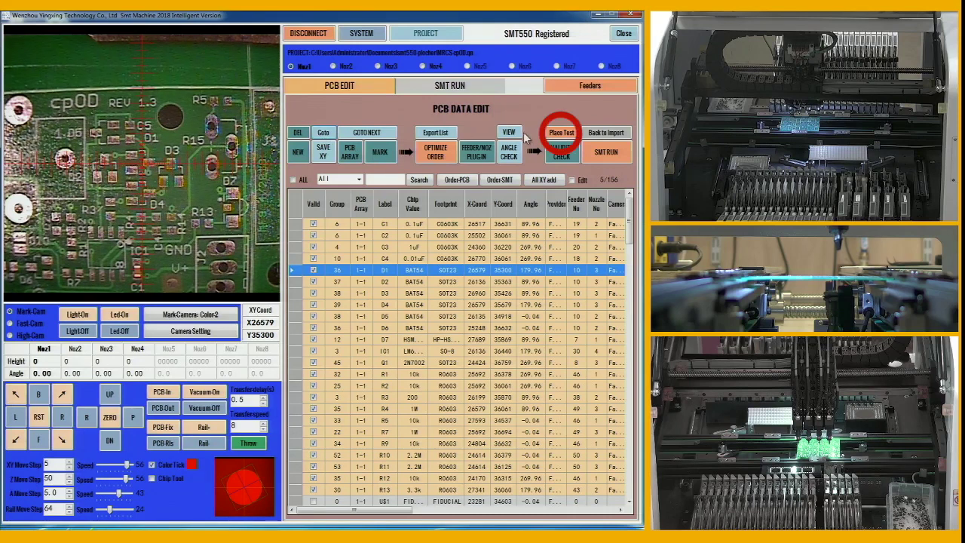
left_click(560, 134)
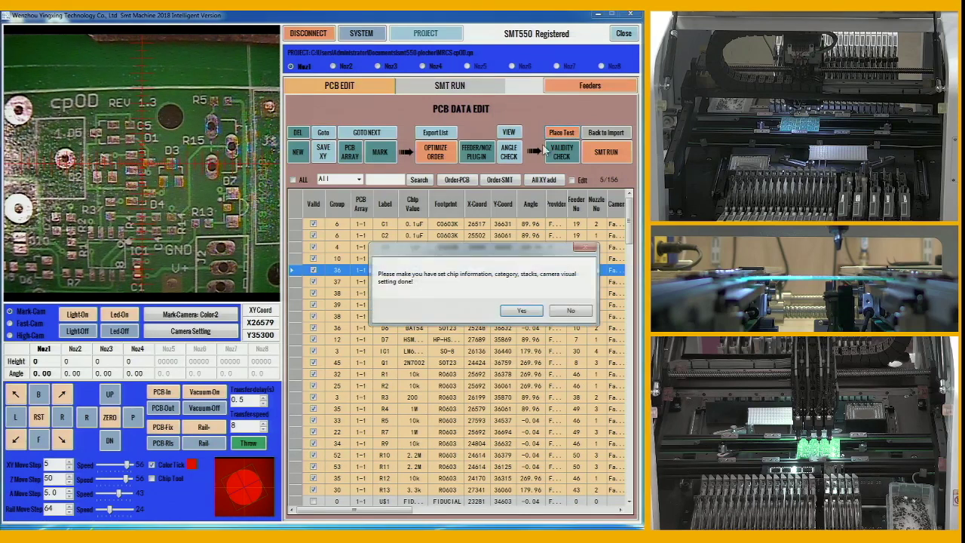
left_click(521, 310)
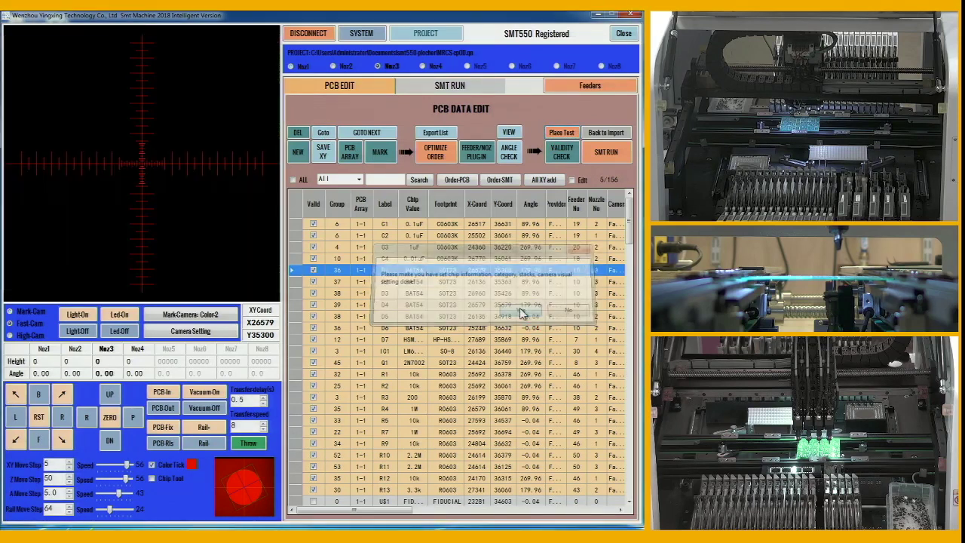